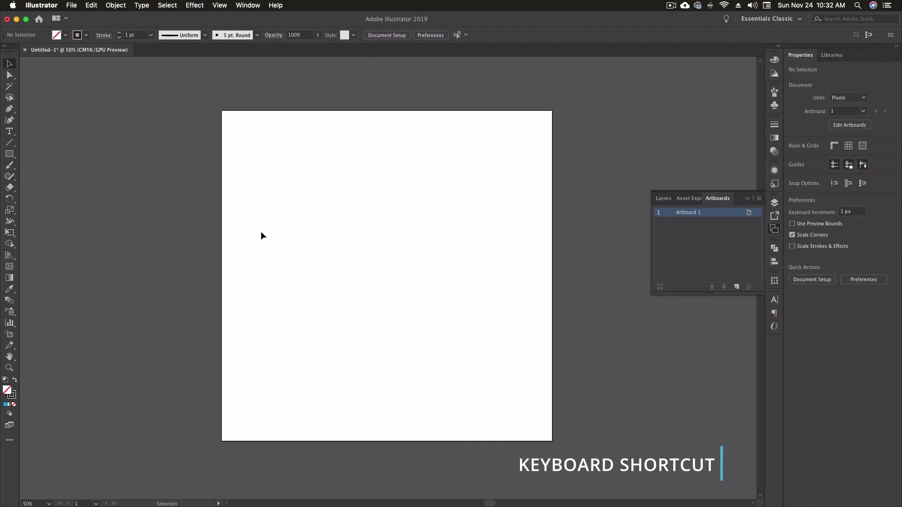
With the Paintbrush, paint a wavy arched stroke, a vertical stroke and a horizontal stroke
key("b")
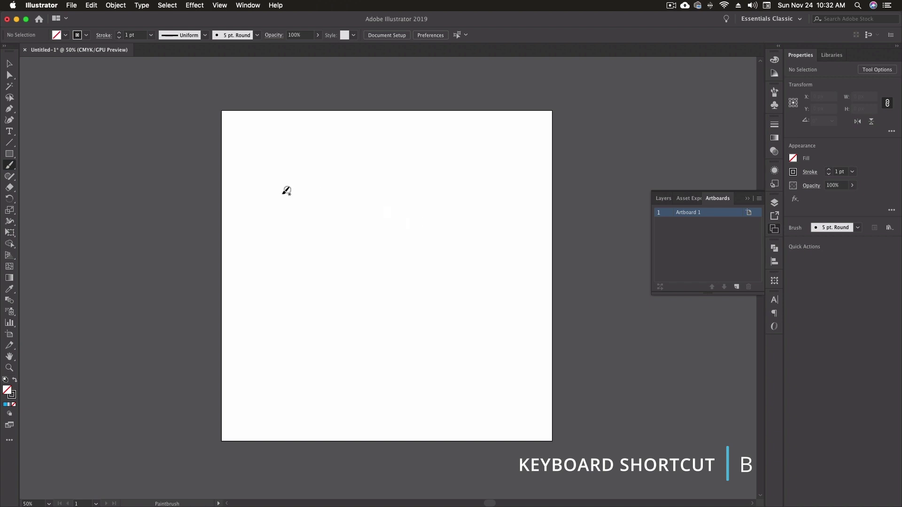
mouse_move(277, 200)
left_mouse_down()
mouse_move(324, 169)
mouse_move(359, 187)
mouse_move(374, 245)
mouse_move(428, 255)
mouse_move(474, 300)
mouse_move(428, 336)
left_mouse_up()
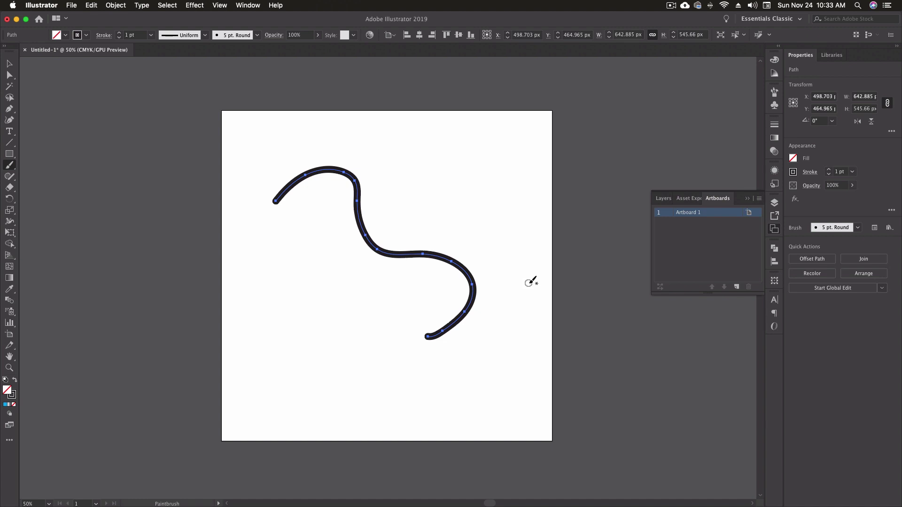
left_click_drag(519, 147, 533, 368)
left_click_drag(256, 353, 375, 354)
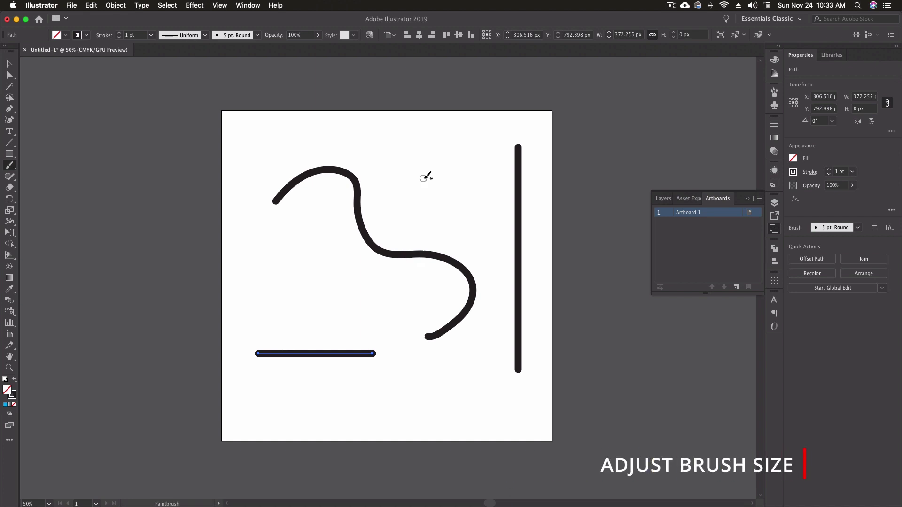
Make the horizontal stroke thinner then thicker with [ and ], then select all three strokes
key("bracketleft")
key("bracketleft")
key("bracketleft")
key("bracketleft")
key("bracketleft")
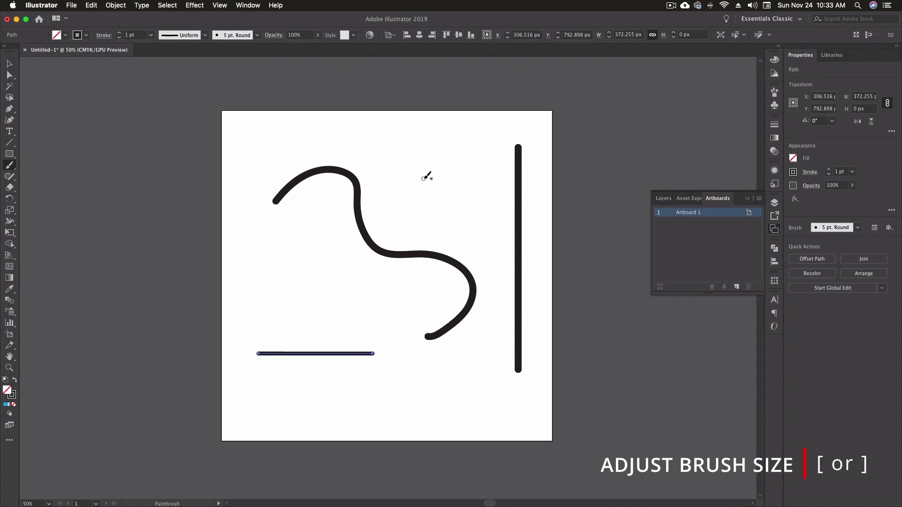
key("bracketright")
key("bracketright")
key("bracketright")
key("bracketright")
key("bracketright")
key("bracketright")
key("bracketright")
key("bracketright")
key("bracketright")
key("bracketright")
key("bracketright")
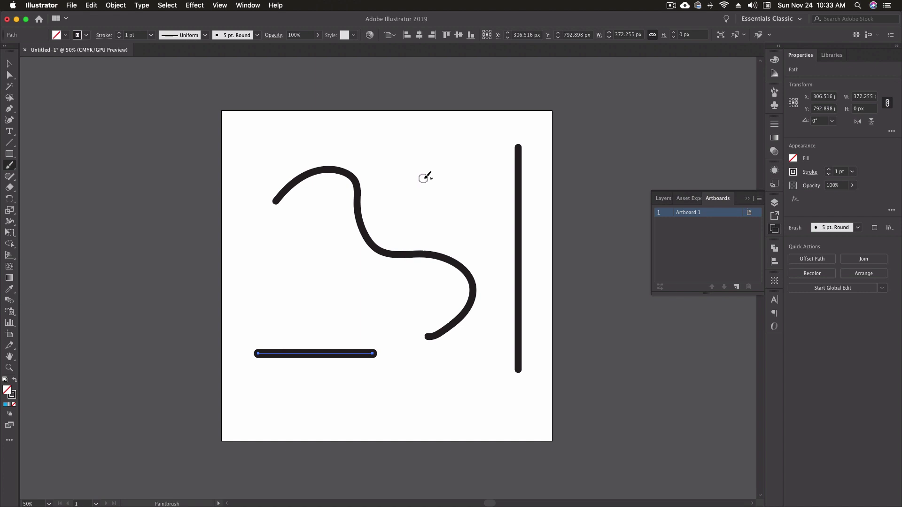
key("v")
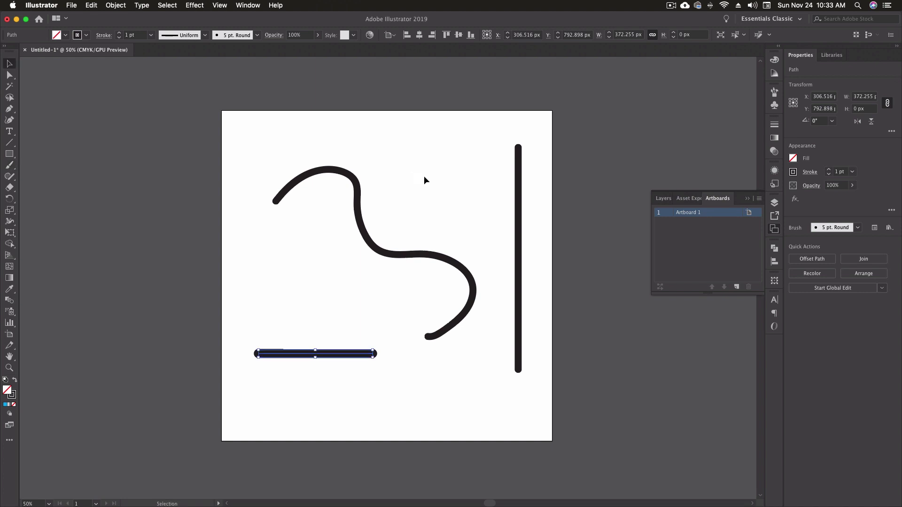
mouse_move(253, 139)
left_mouse_down()
mouse_move(558, 391)
mouse_move(572, 391)
left_mouse_up()
Delete the three selected strokes and open the Paintbrush Tool Options dialog
key("Delete")
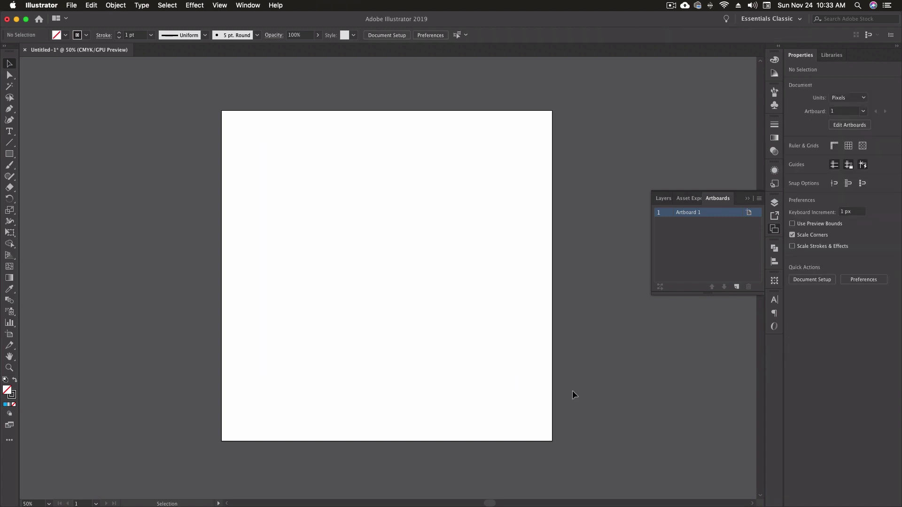
double_click(10, 166)
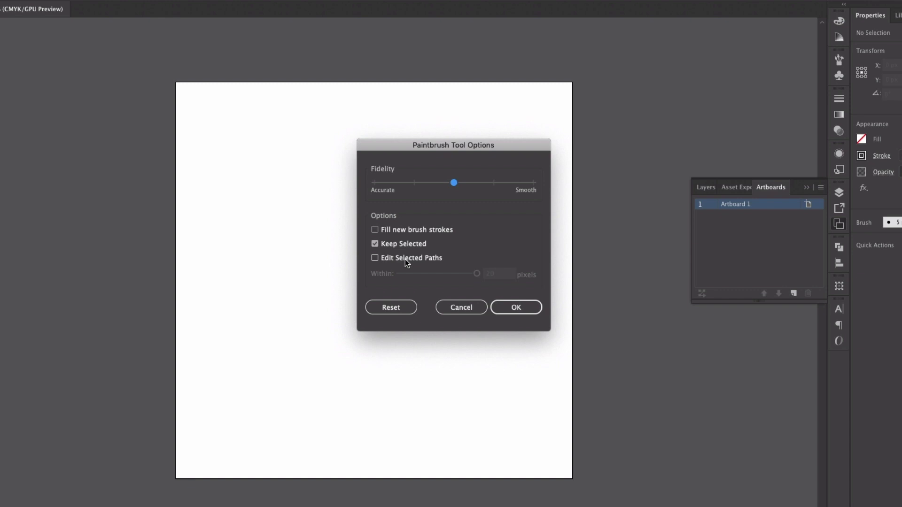
Enable Fill new brush strokes and Edit Selected Paths with Within set to 5 pixels, and apply
left_click(412, 230)
left_click(402, 260)
left_click_drag(477, 276, 414, 278)
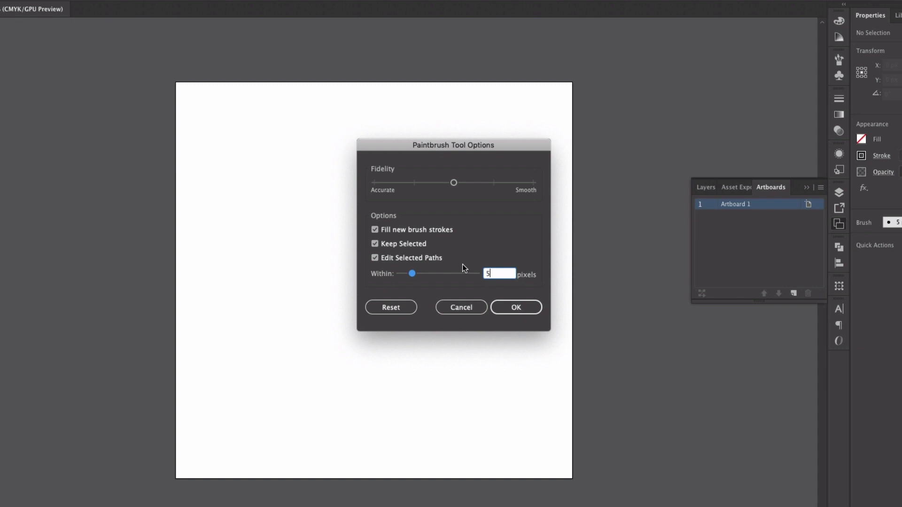
key("Return")
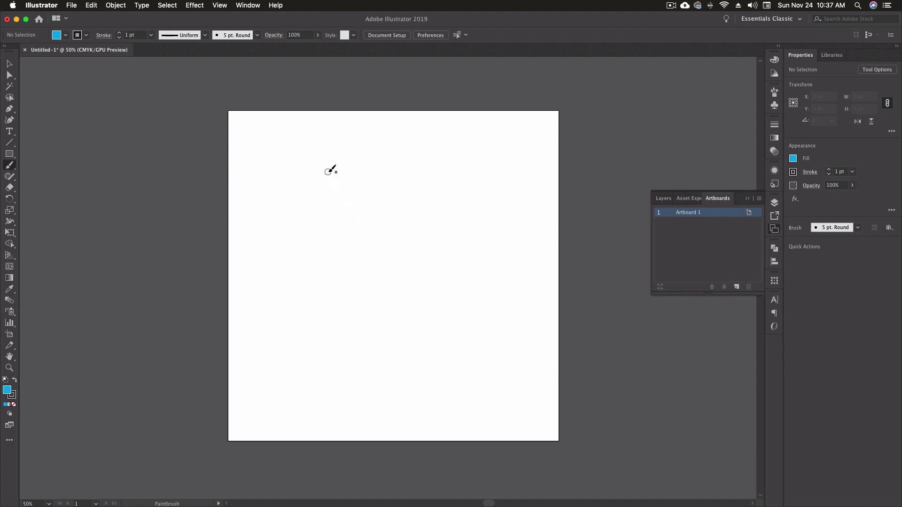
Paint a closed loop that fills with blue, then select it with the Selection tool
left_click_drag(325, 162, 409, 162)
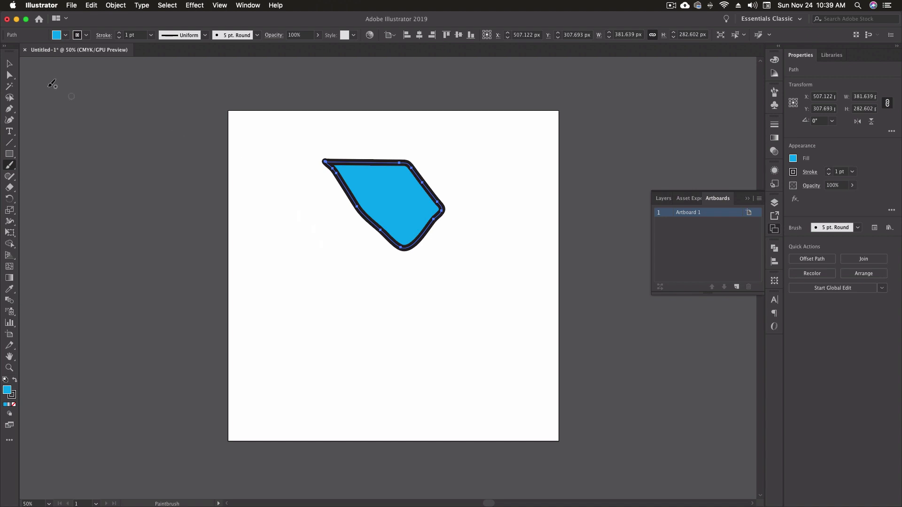
left_click(10, 64)
Delete the blue shape, uncheck Fill new brush strokes and Edit Selected Paths, then paint a winding S-curve
key("Delete")
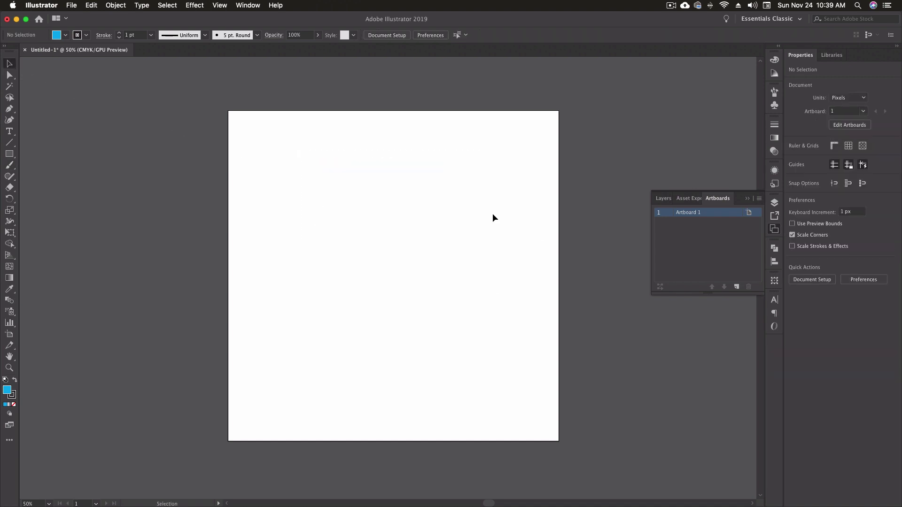
double_click(9, 165)
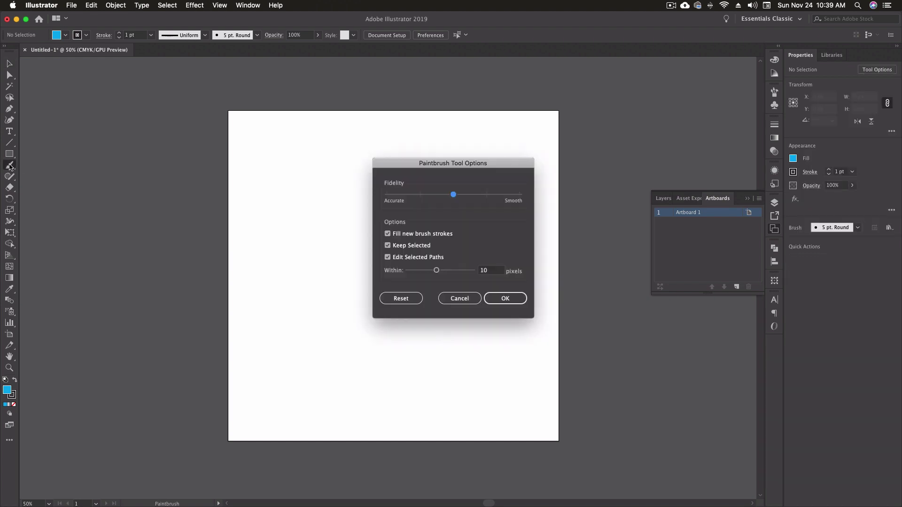
left_click(422, 257)
left_click(415, 233)
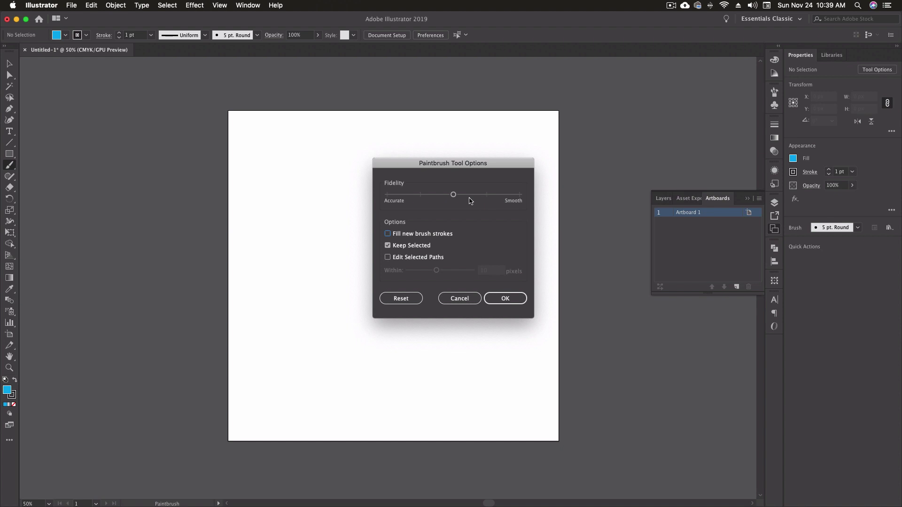
left_click(512, 299)
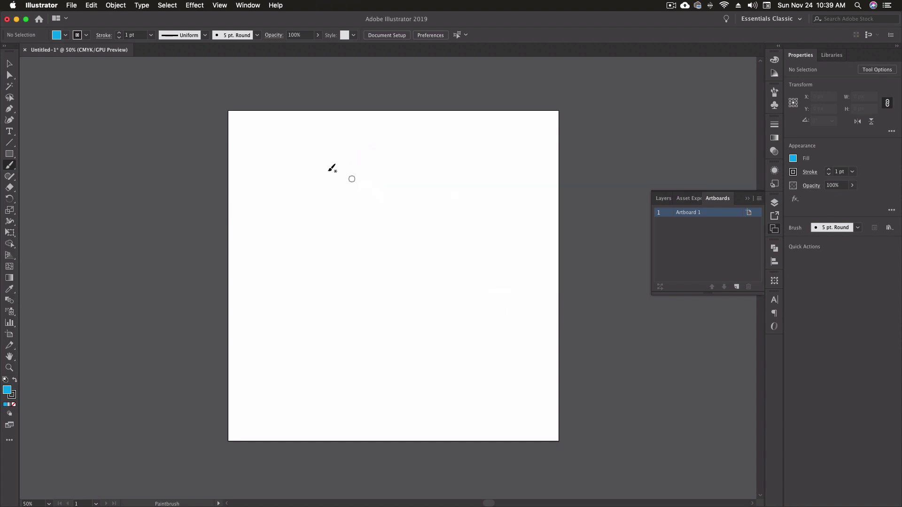
mouse_move(308, 166)
left_mouse_down()
mouse_move(346, 161)
mouse_move(379, 224)
mouse_move(378, 295)
mouse_move(456, 315)
mouse_move(446, 330)
mouse_move(406, 338)
mouse_move(368, 371)
left_mouse_up()
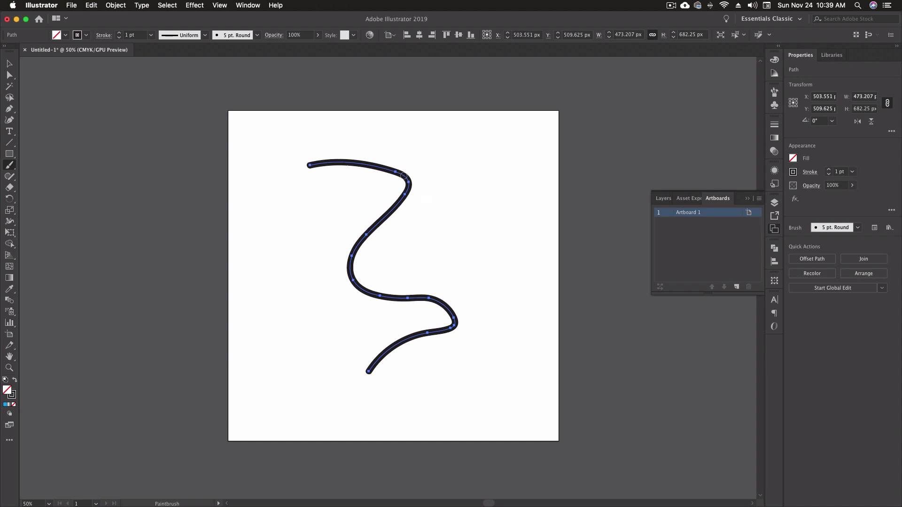
Repaint over the S-curve's top arc, upper and lower bends, and middle section to smooth them
mouse_move(405, 185)
left_mouse_down()
mouse_move(419, 196)
mouse_move(406, 177)
mouse_move(389, 214)
left_mouse_up()
mouse_move(372, 295)
left_mouse_down()
mouse_move(423, 300)
mouse_move(456, 324)
left_mouse_up()
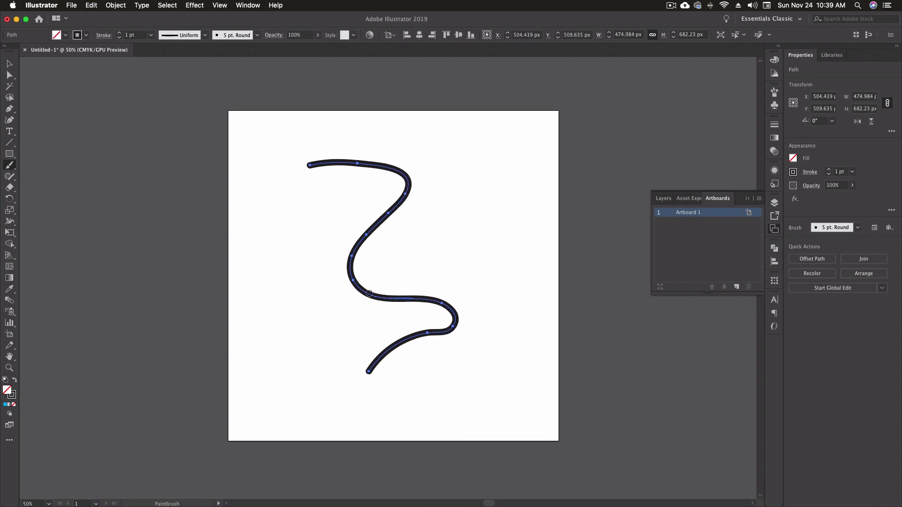
left_click_drag(351, 254, 384, 220)
mouse_move(401, 191)
left_mouse_down()
mouse_move(324, 161)
mouse_move(299, 168)
mouse_move(384, 166)
left_mouse_up()
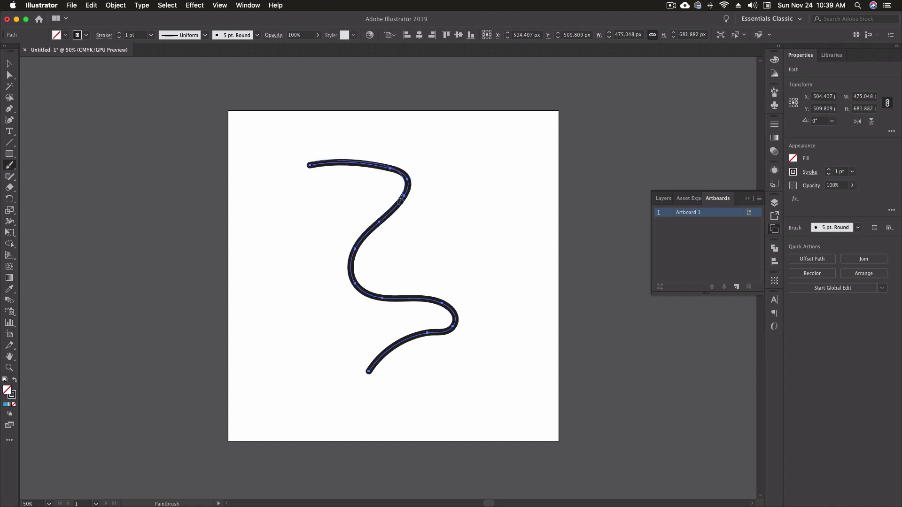
mouse_move(400, 201)
left_mouse_down()
mouse_move(403, 174)
mouse_move(400, 211)
left_mouse_up()
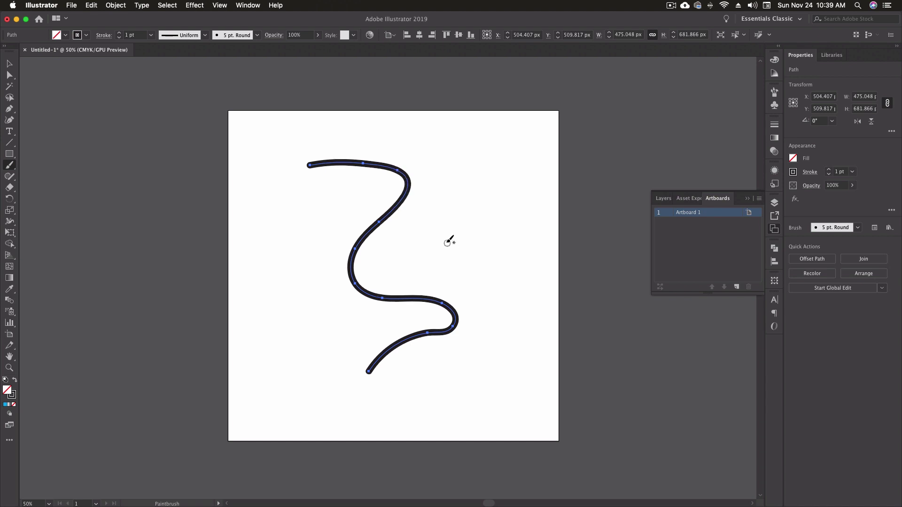